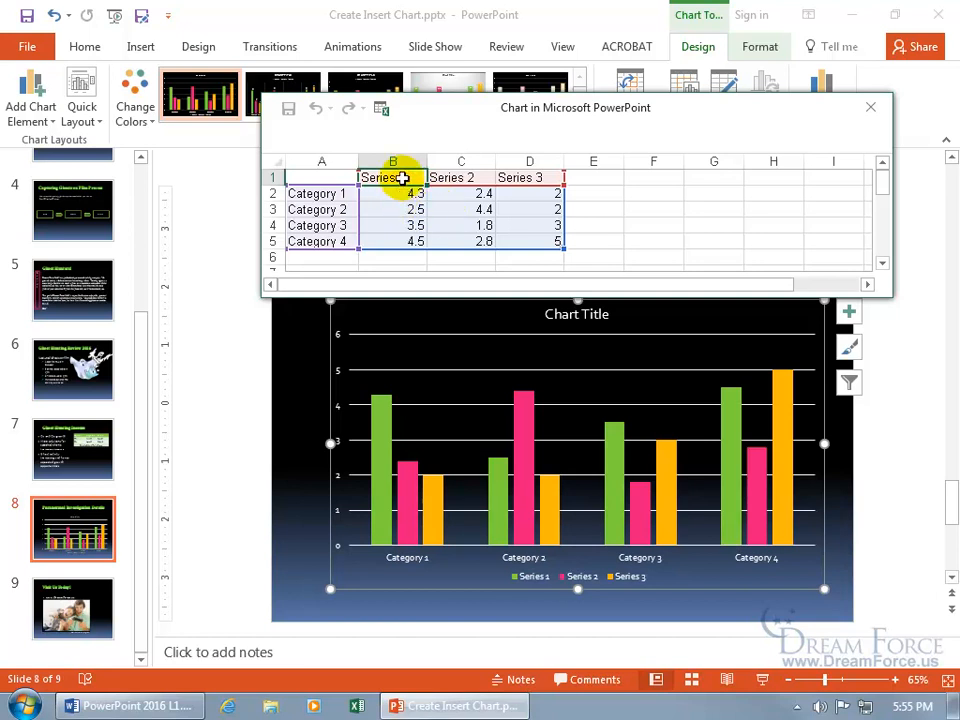
- Name the three data series in the chart's data sheet Film, Audio and PE
type("Film")
key("Tab")
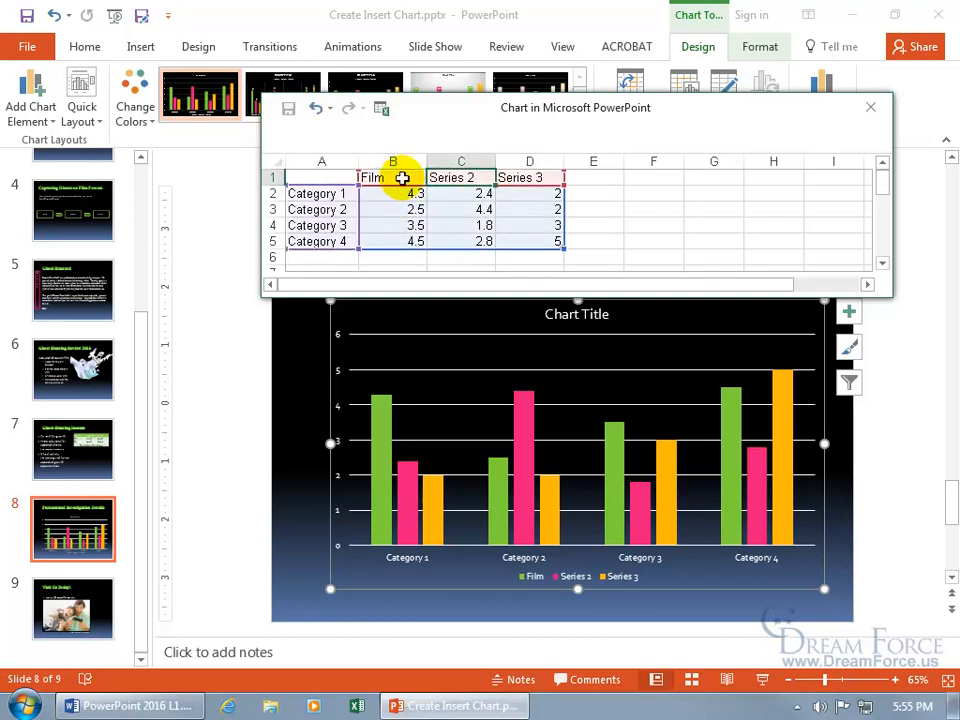
type("Audio")
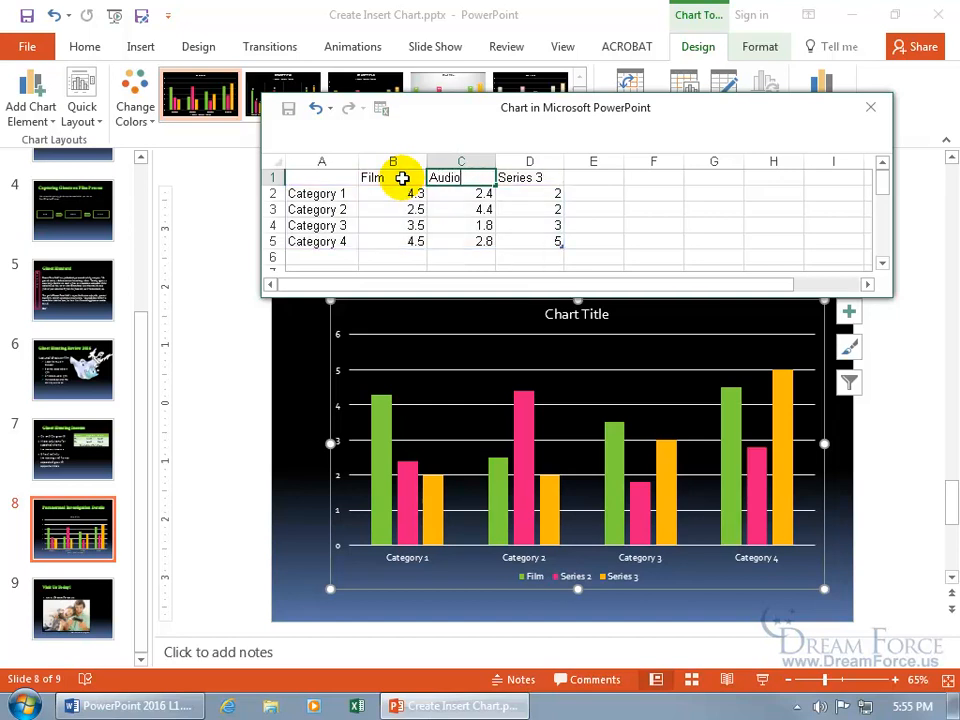
key("Tab")
type("PE")
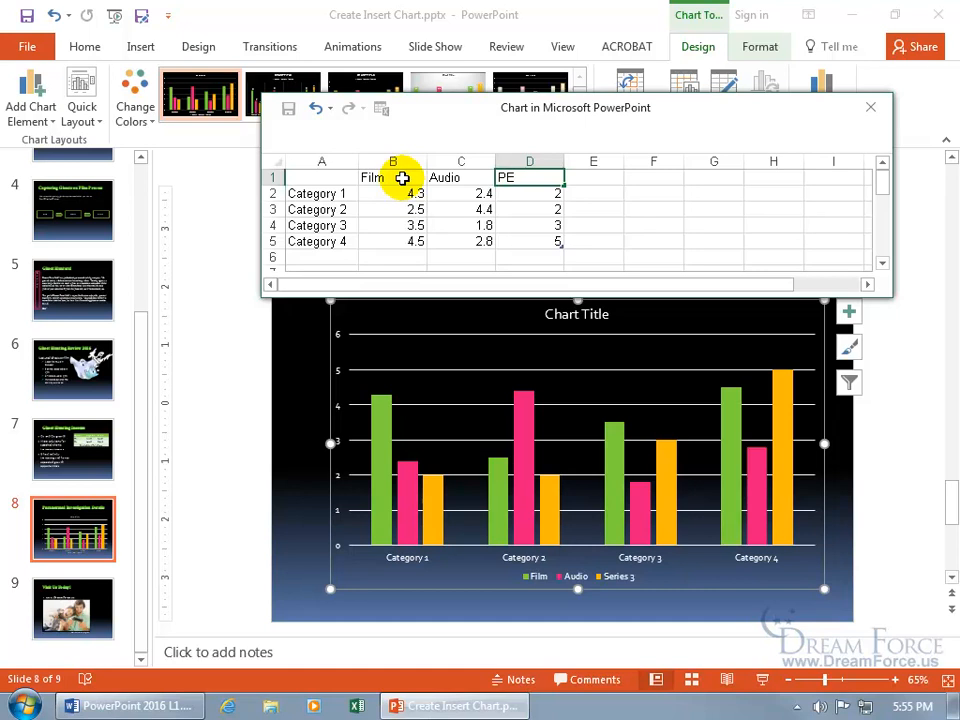
key("Return")
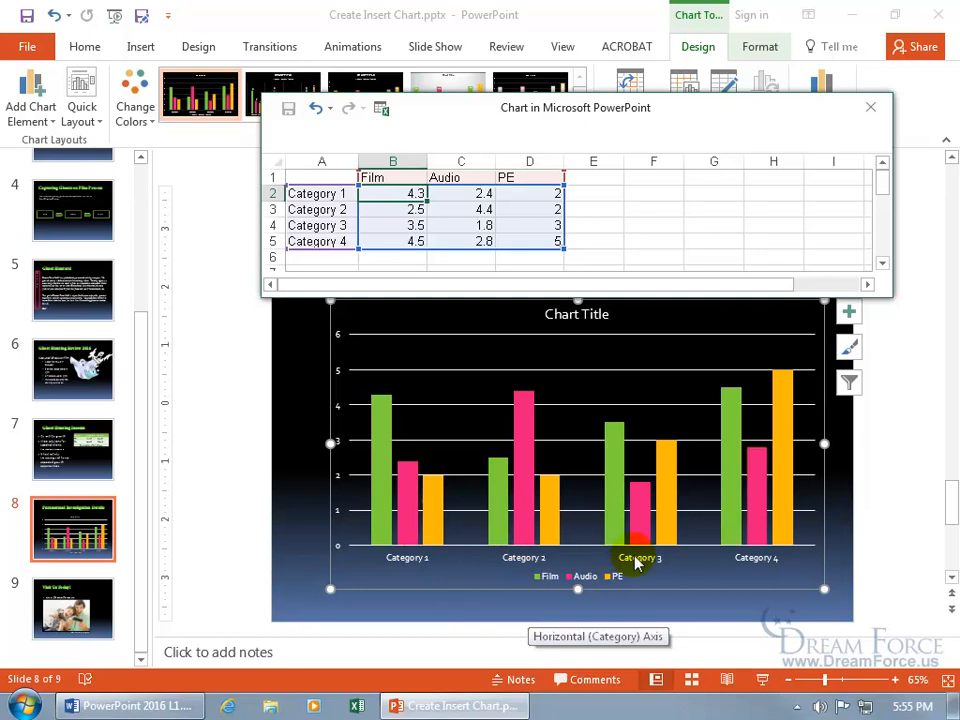
- Replace the first three category labels in column A with 2014, 2015 and 2016
left_click(303, 193)
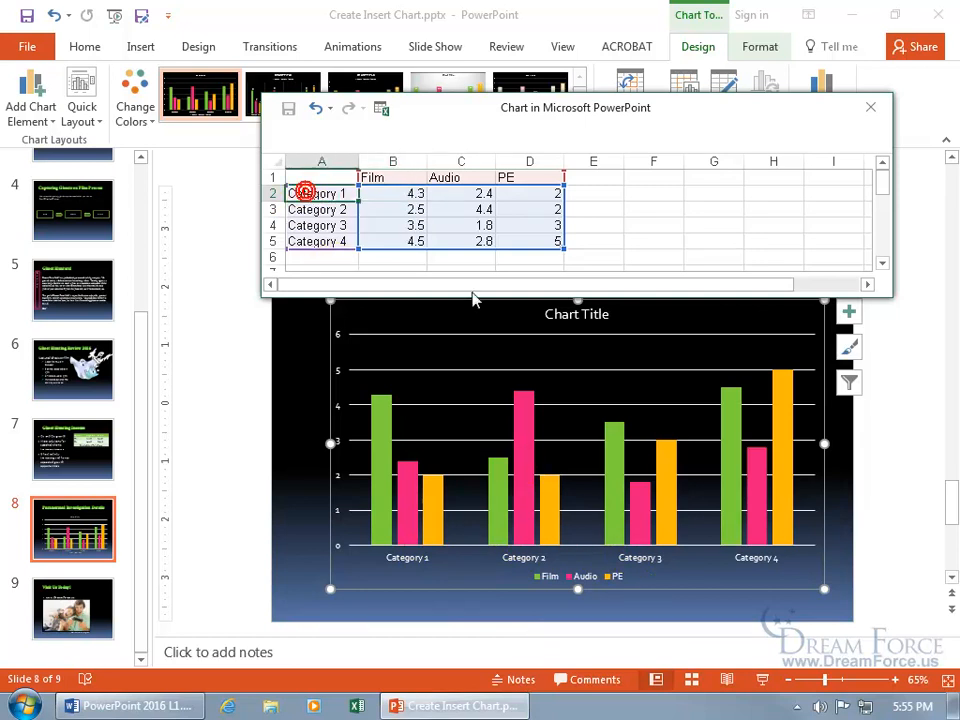
type("2014")
key("Return")
type("2015")
key("Return")
type("2016")
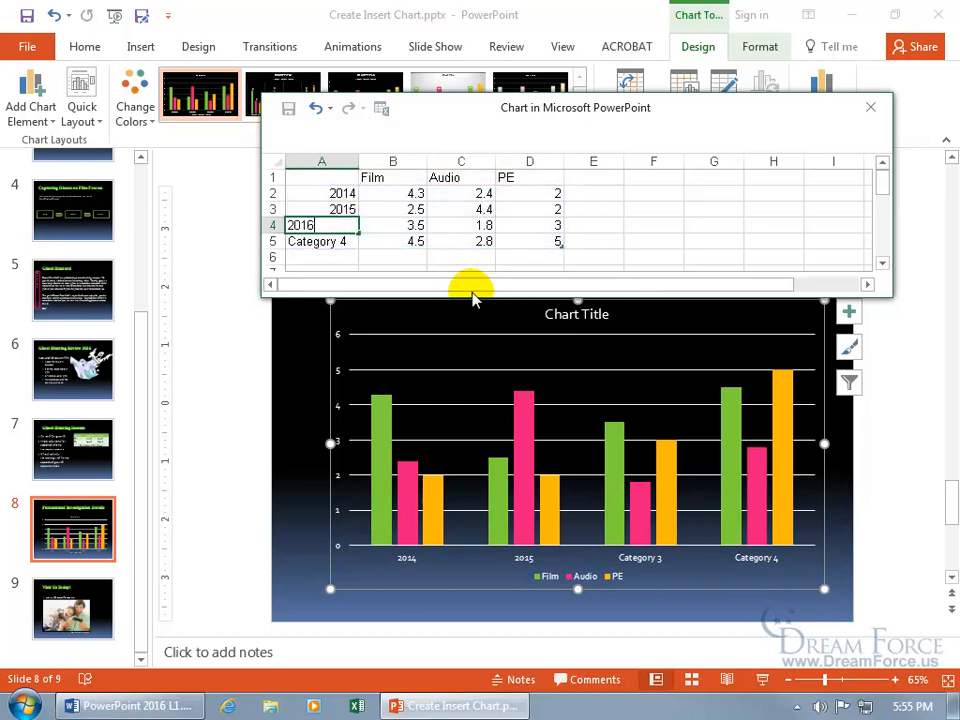
key("Return")
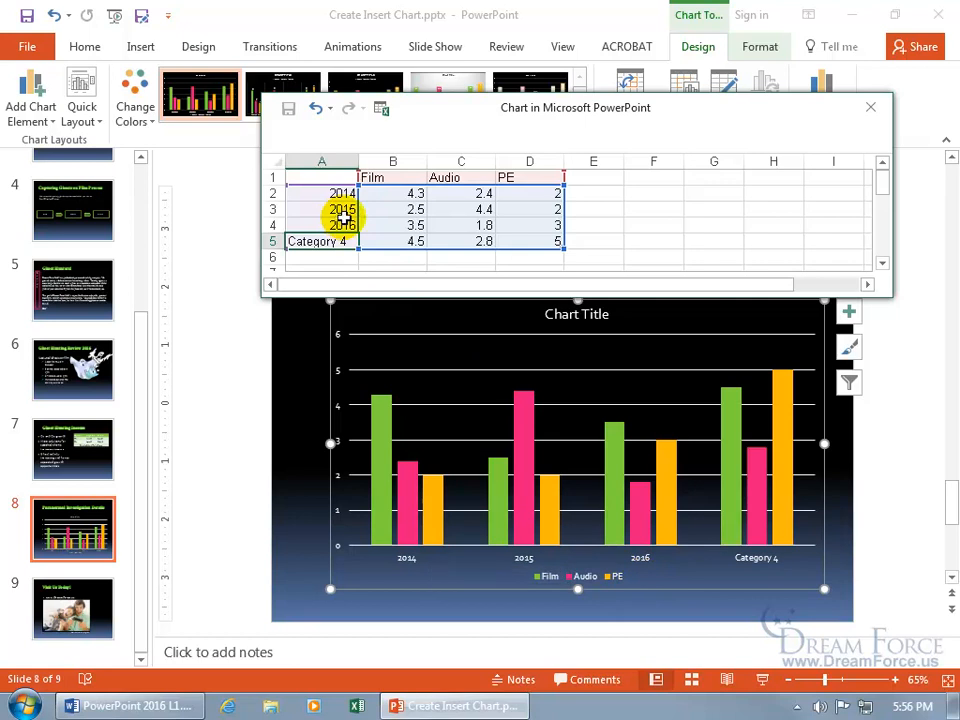
- Enter the 2014 row's values as 25 for Film, 30 for Audio and 15 for PE
left_click(416, 194)
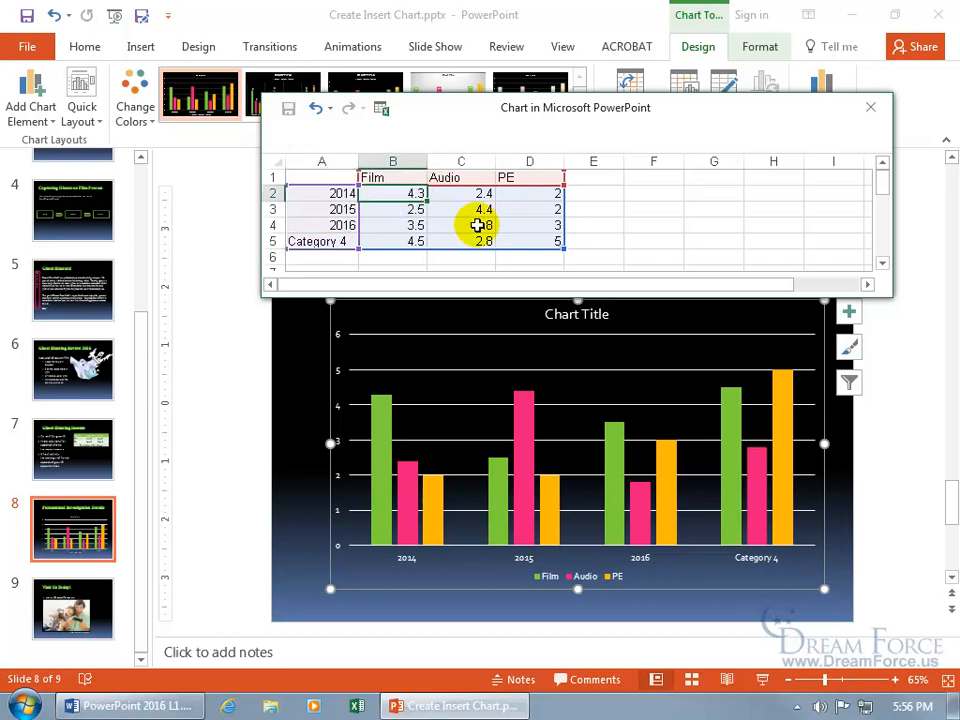
type("25")
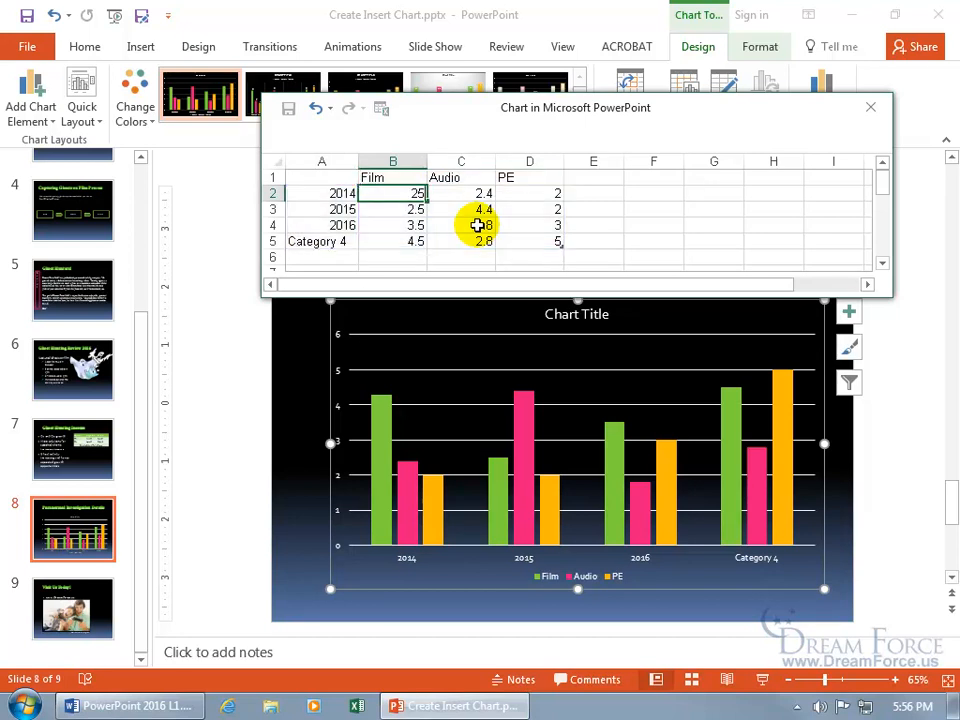
key("Tab")
type("30")
key("Tab")
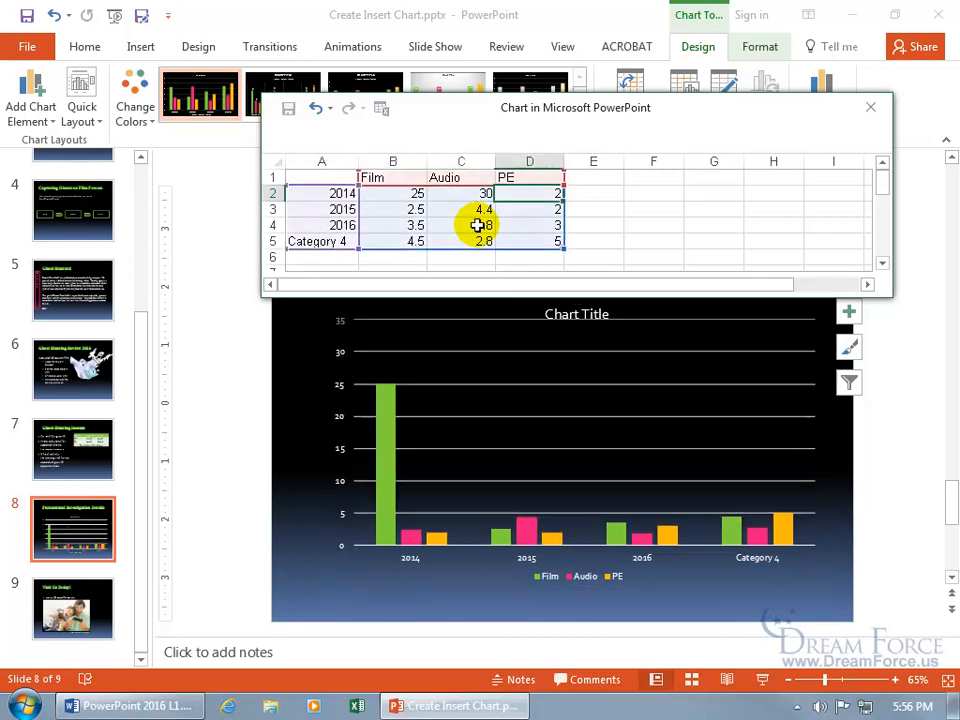
type("15")
key("Return")
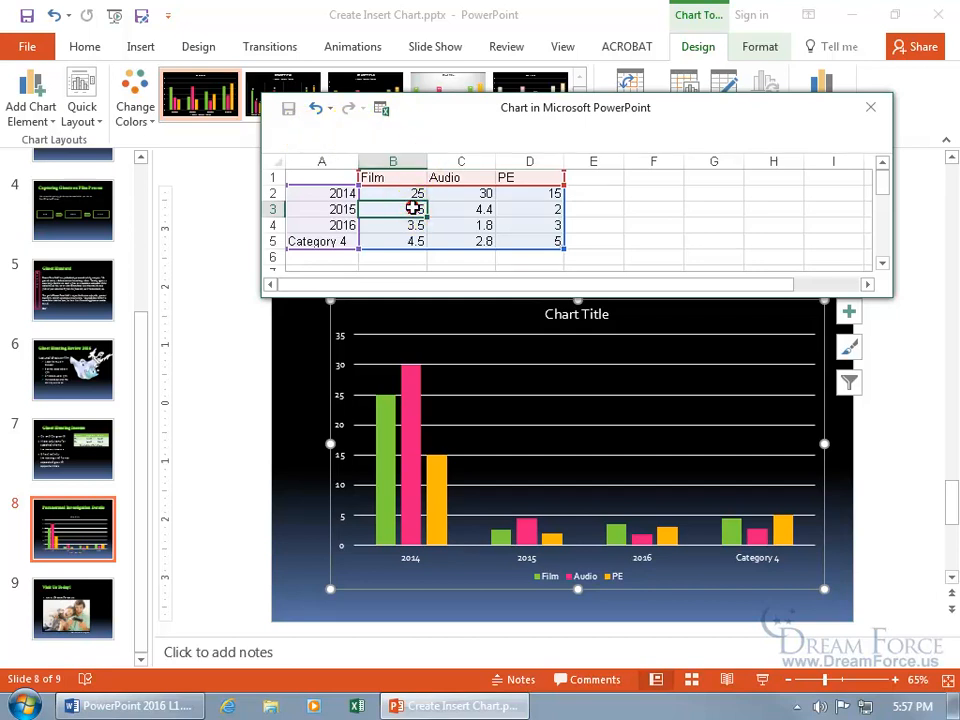
- Enter the 2015 row's values as 20 for Film, 19 for Audio and 17 for PE
type("20")
key("Tab")
type("19")
key("Tab")
type("17")
key("Return")
- Enter the 2016 row's values as 32 for Film, 45 for Audio and 24 for PE
type("32")
key("Tab")
type("45")
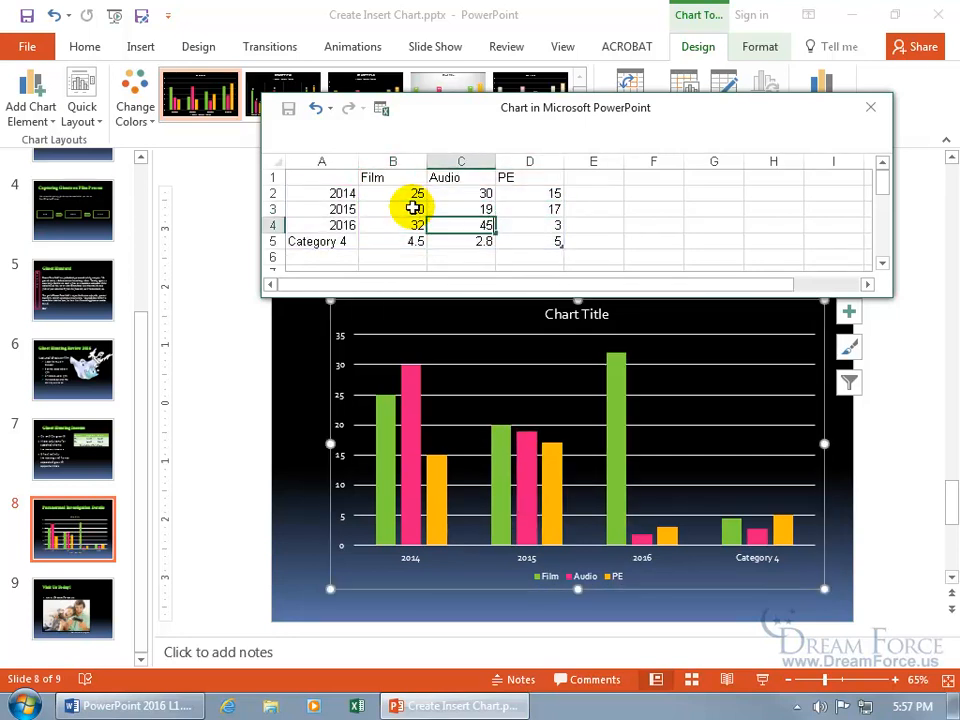
key("Tab")
type("24")
key("Return")
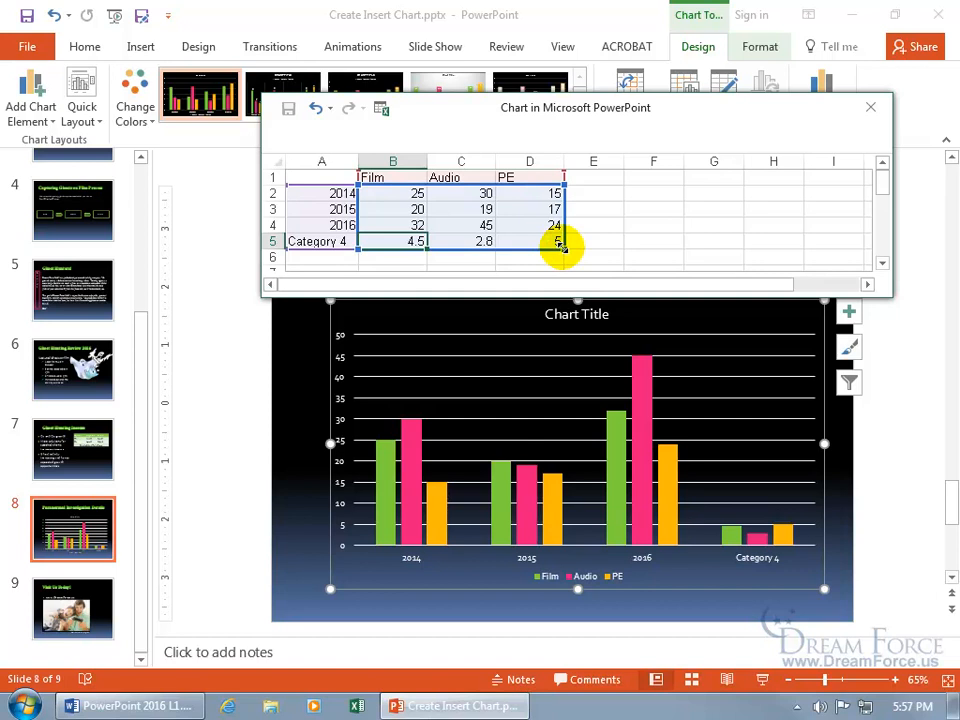
- Resize the charted data range to end at cell D4, and relabel the excluded Category 4 row as 2017 before closing the data sheet
left_click_drag(561, 247, 600, 261)
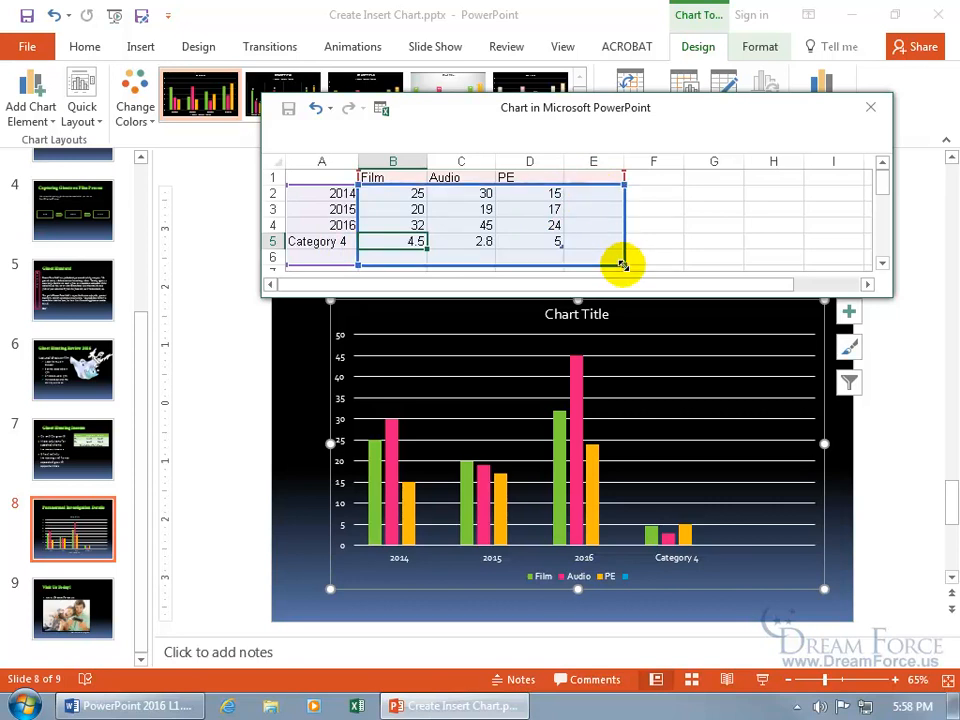
left_click_drag(622, 265, 573, 224)
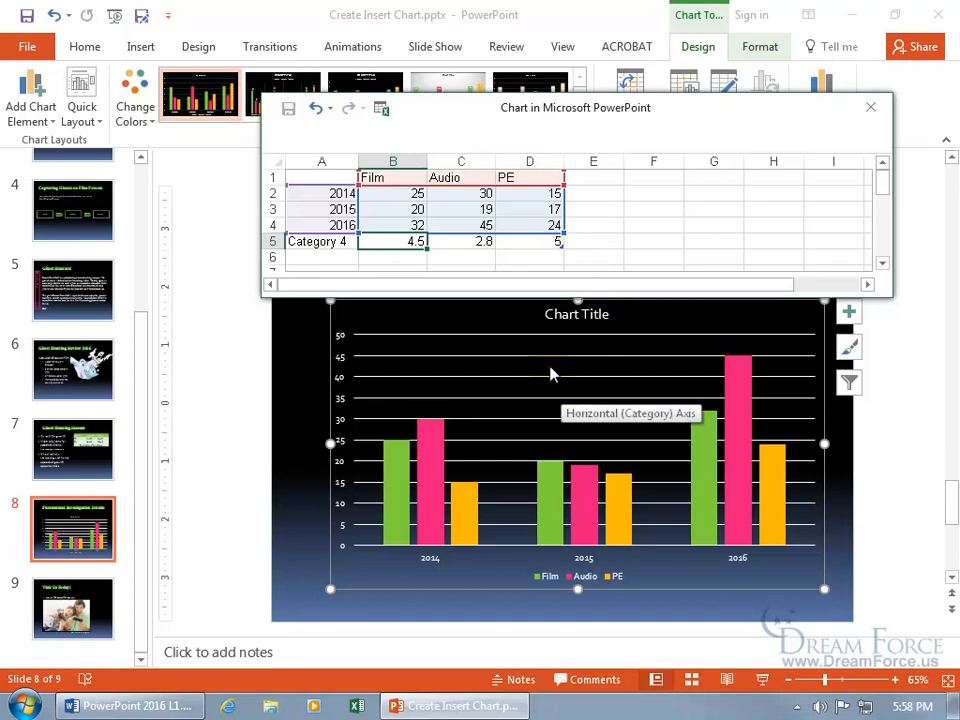
left_click(345, 242)
type("2017")
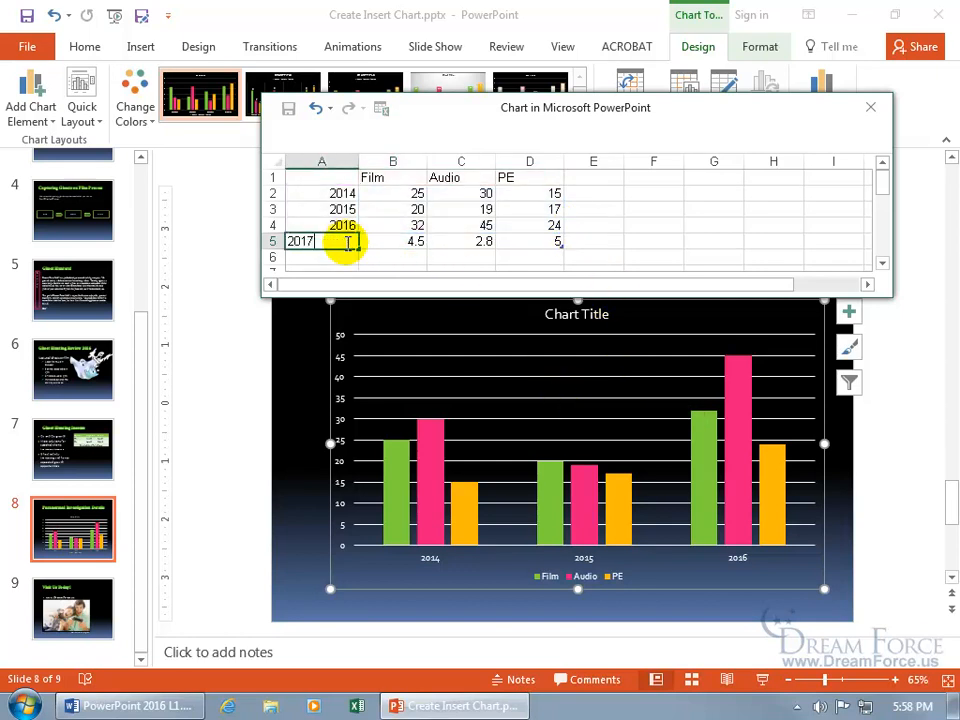
key("Tab")
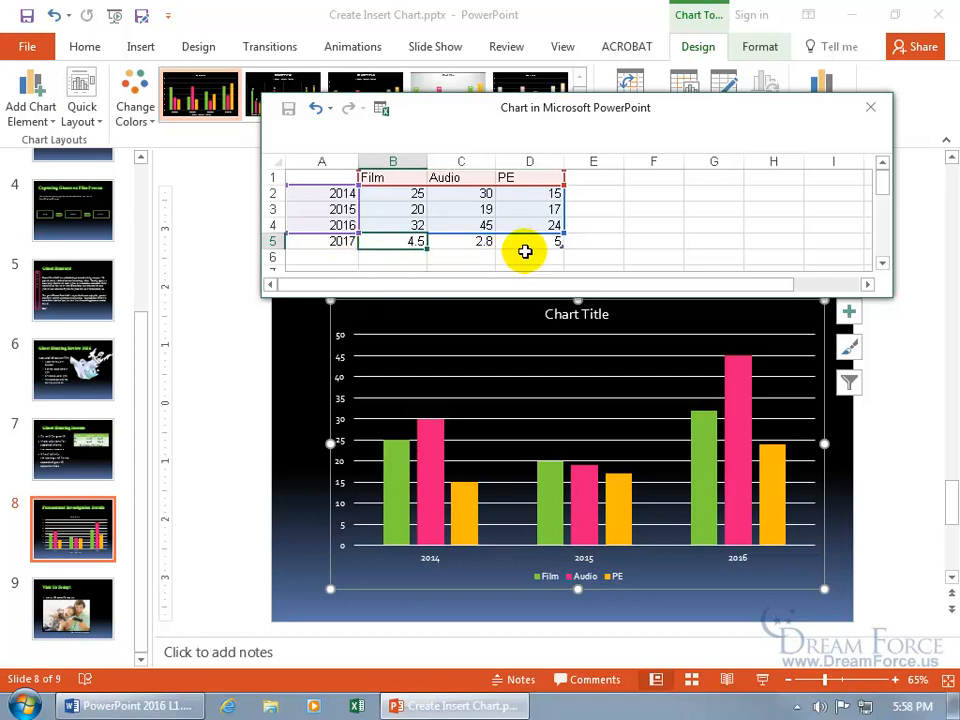
left_click(869, 108)
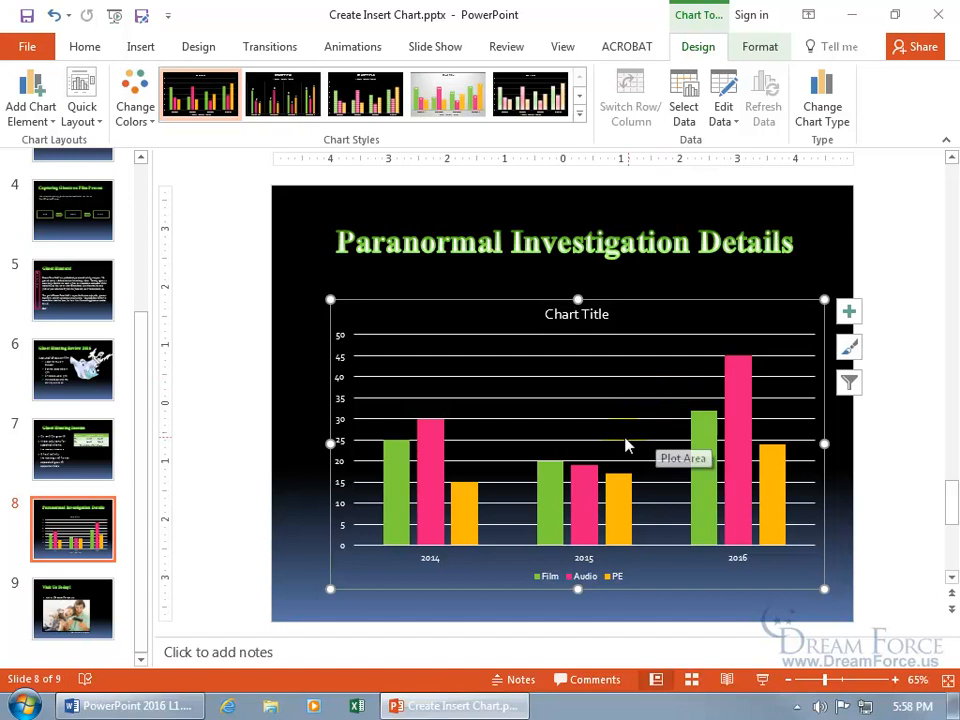
- Reopen the chart's data for editing, view it full-size in Excel, and close the Excel window
right_click(559, 409)
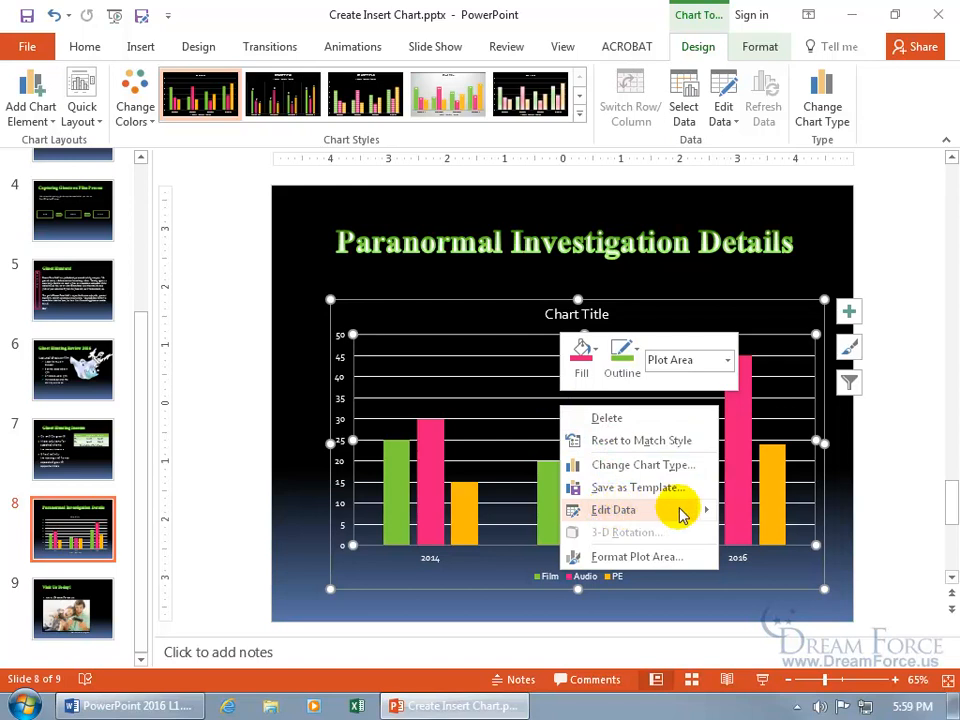
mouse_move(707, 517)
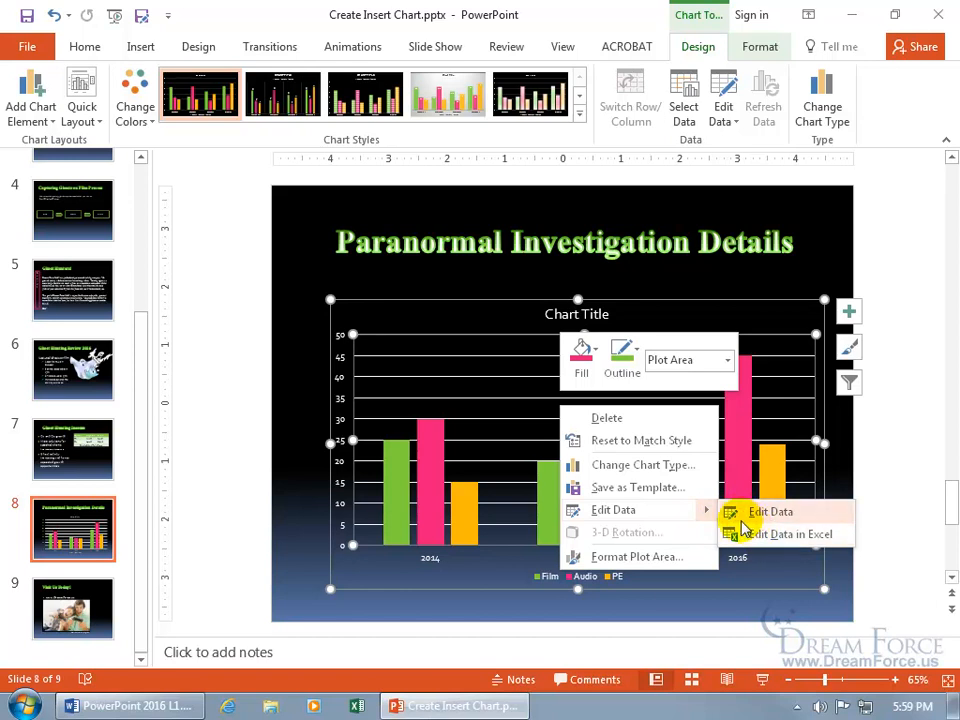
left_click(636, 511)
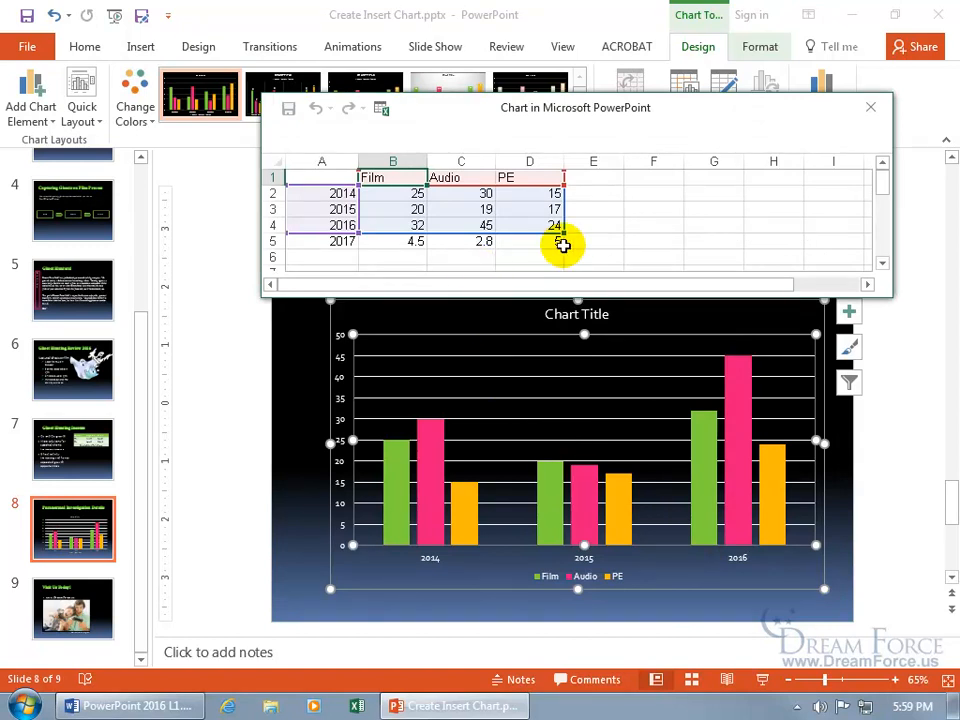
left_click(381, 113)
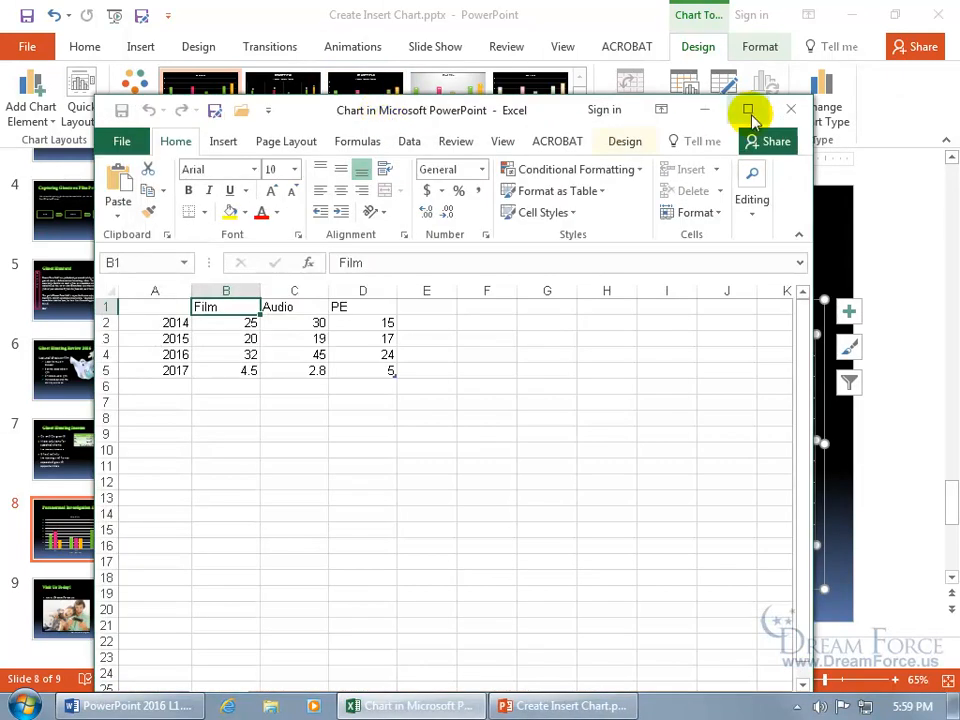
left_click(748, 111)
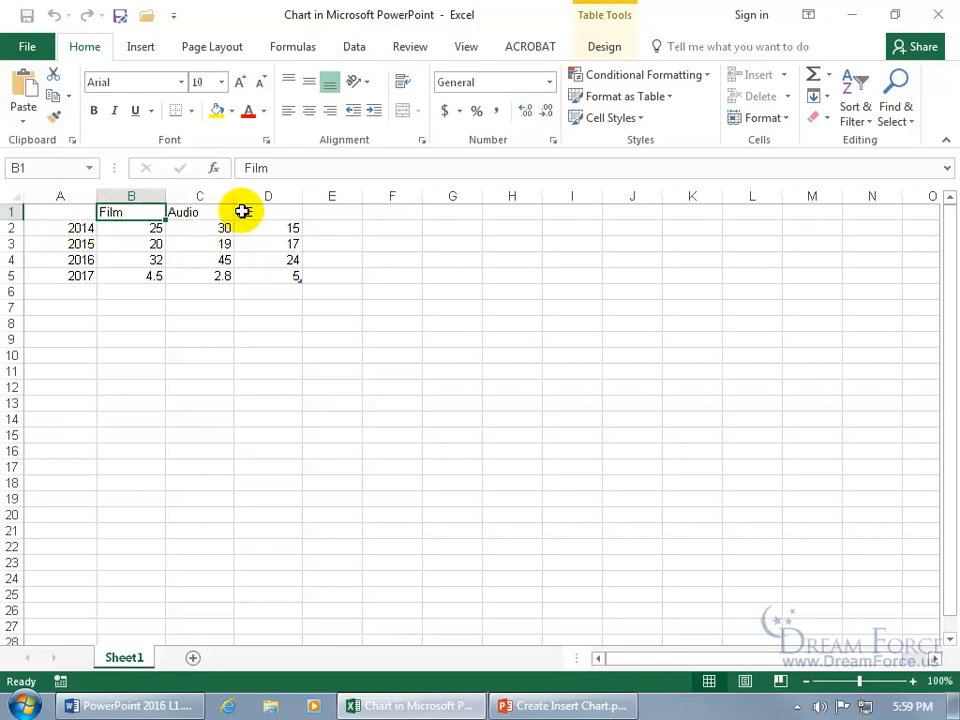
left_click(936, 15)
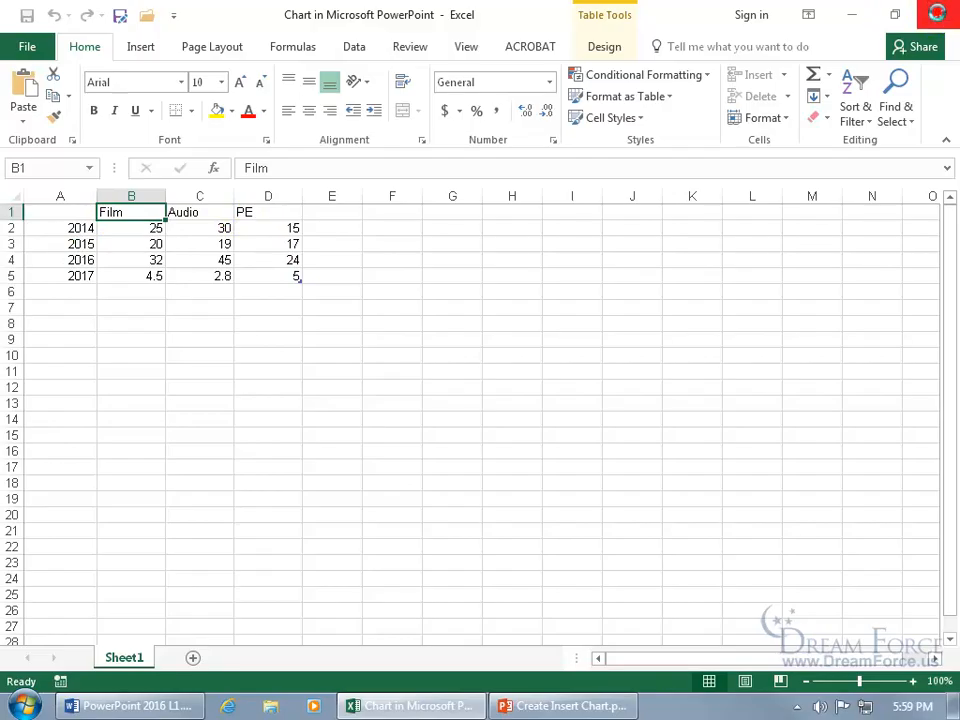